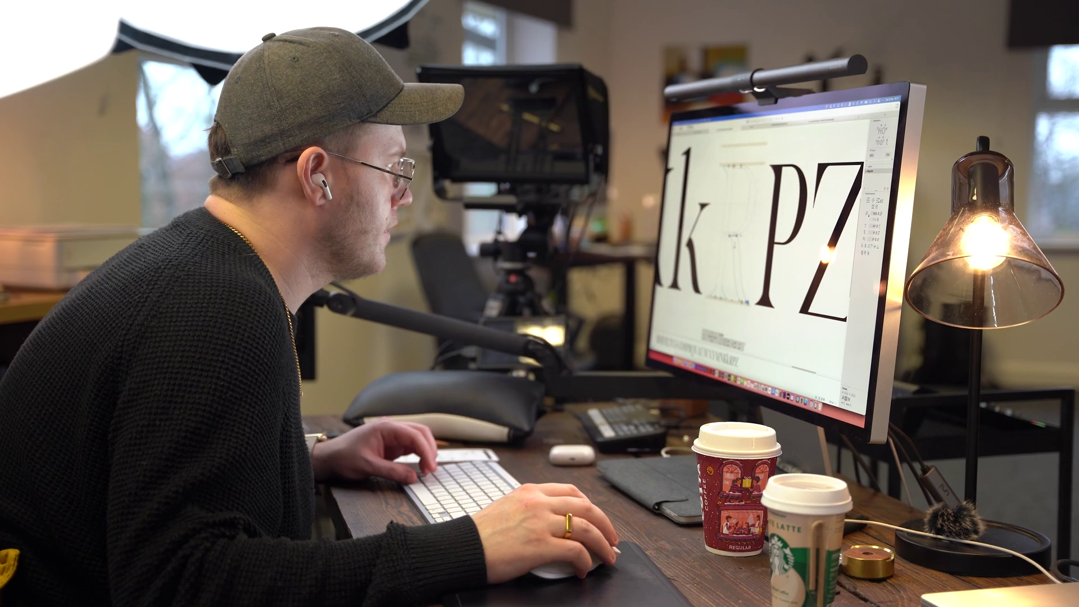
Enlarge the JANI logo and centre it horizontally and vertically on the artboard
scroll(758, 236, "up", 5)
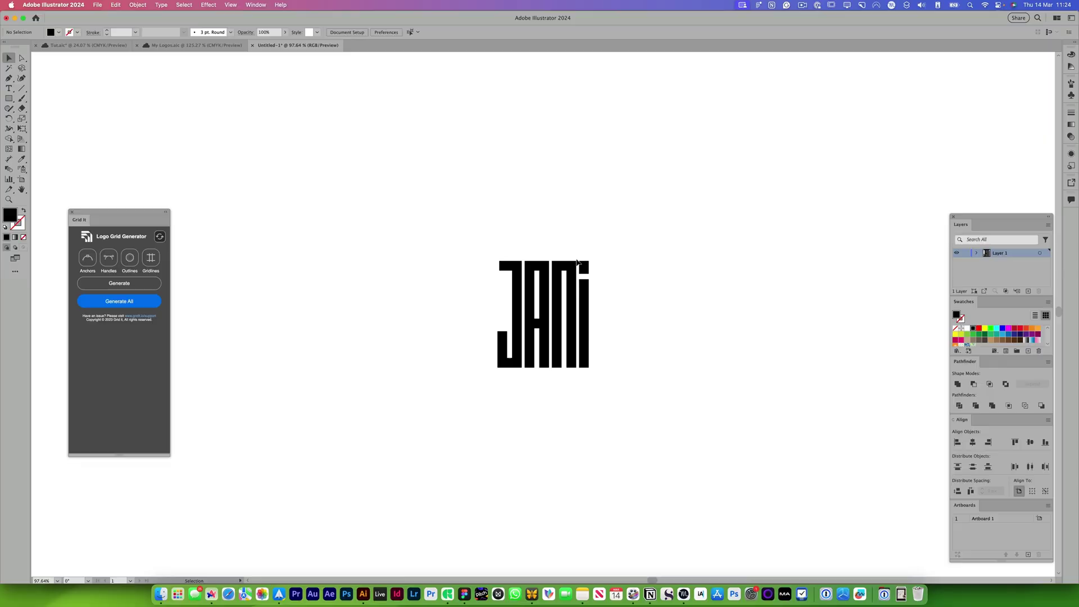
key("super+minus")
left_click(523, 295)
left_click_drag(549, 296, 564, 289)
left_click(375, 32)
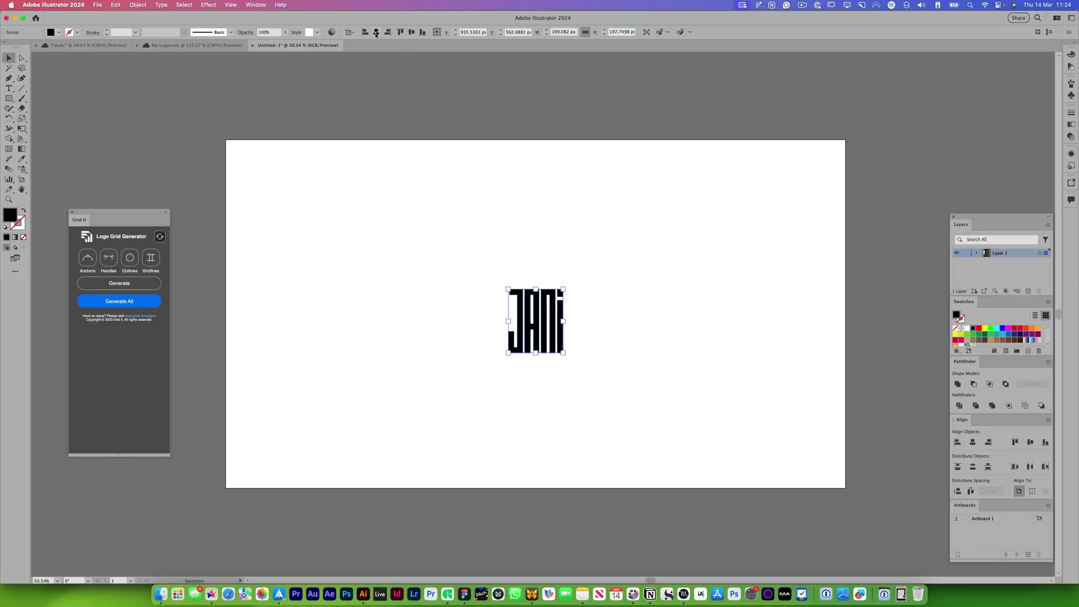
left_click(412, 32)
Give the JANI logo Grid It outlines with anchors and handles instead of the full grid
left_click_drag(630, 275, 567, 316)
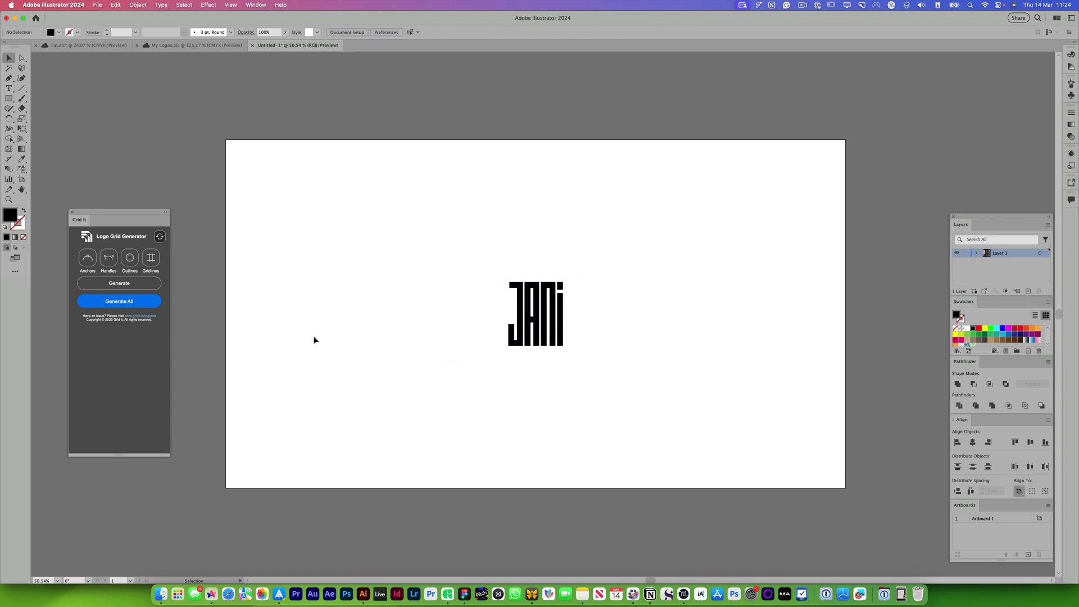
left_click_drag(313, 340, 663, 308)
left_click(120, 301)
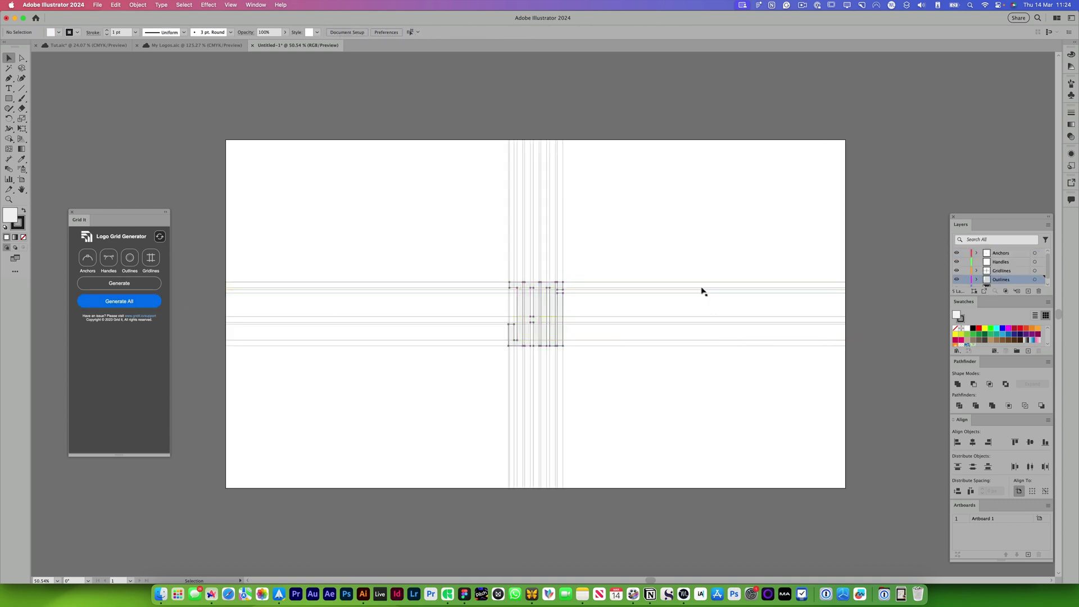
left_click_drag(556, 360, 665, 346)
key("super+z")
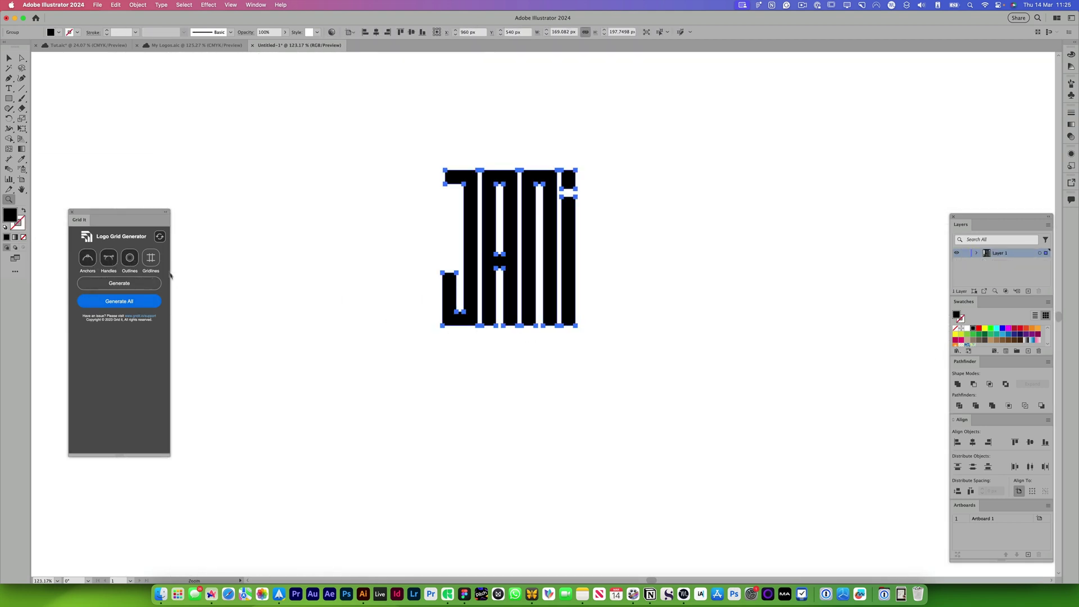
left_click(141, 284)
scroll(650, 313, "up", 6)
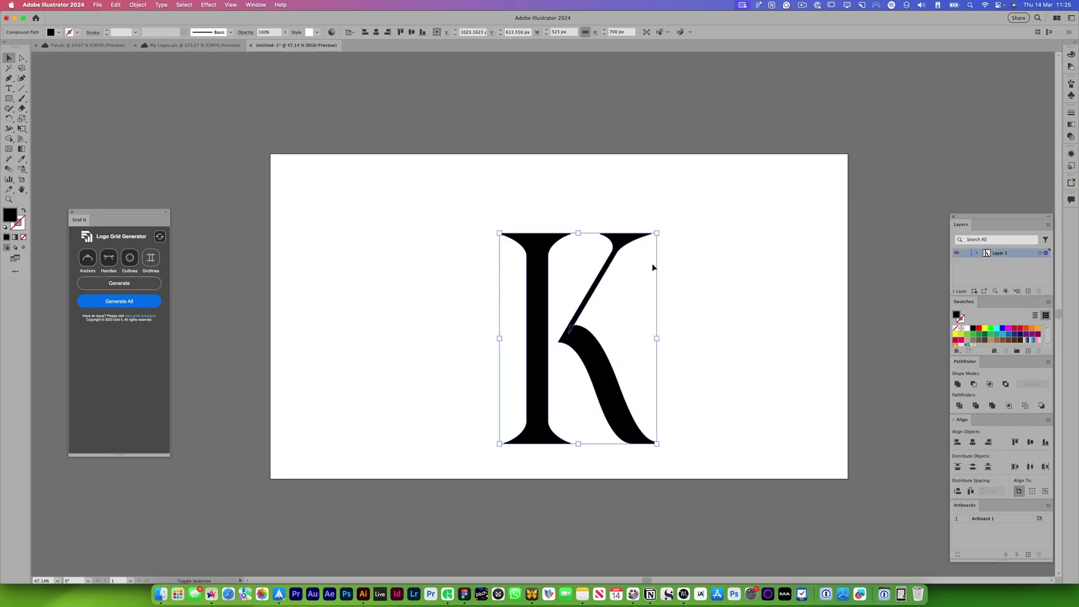
Shrink the letter K and centre it horizontally and vertically on the artboard
left_click_drag(657, 235, 592, 320)
left_click(595, 313)
key("super+a")
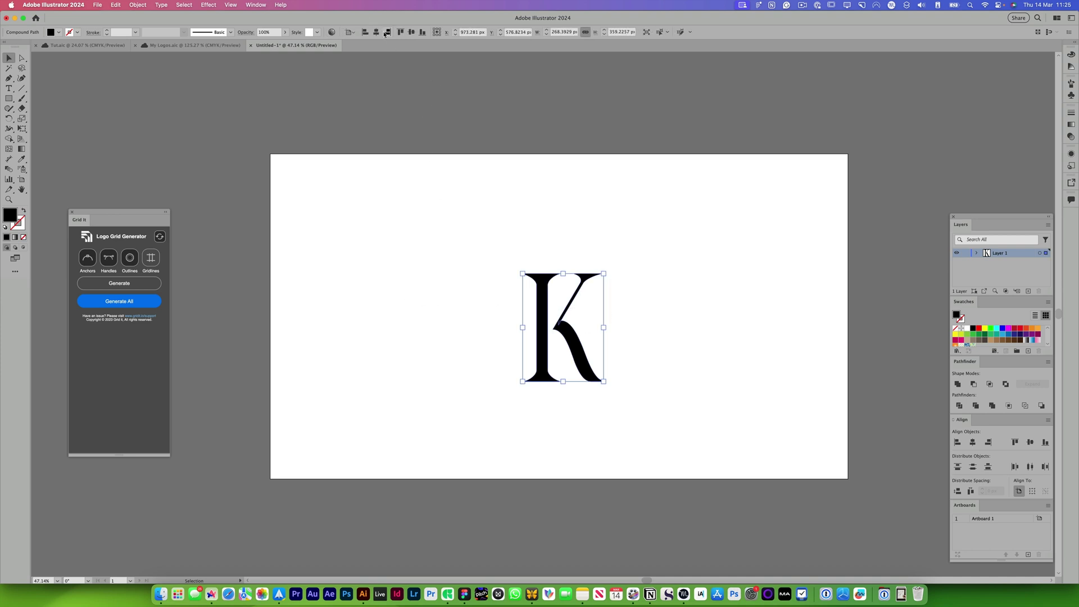
left_click(387, 32)
left_click(376, 32)
left_click(411, 32)
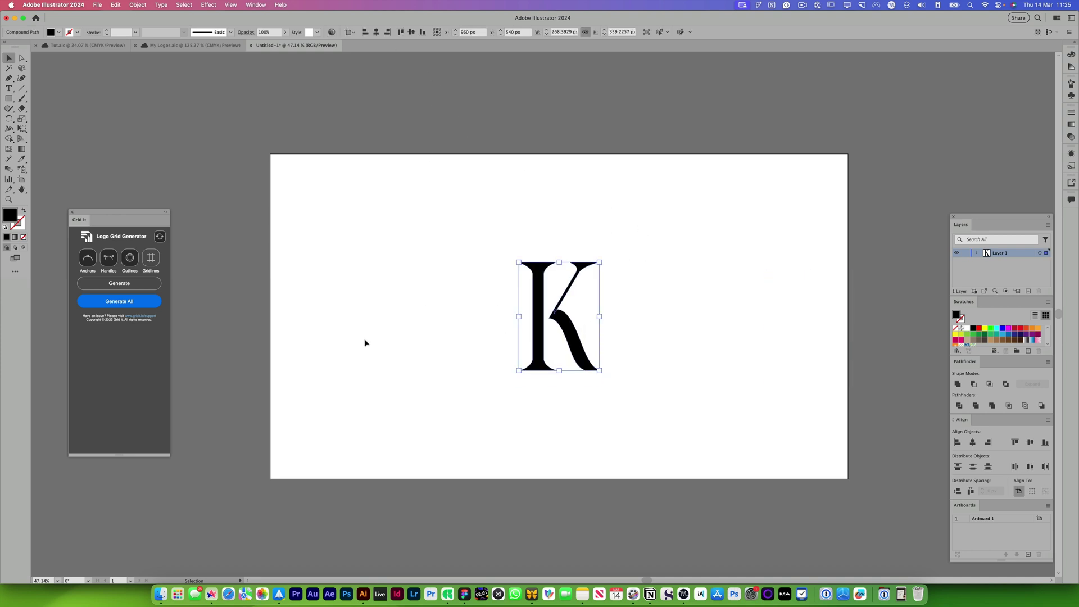
Generate the K's full construction grid and zoom in to inspect its lines
left_click(132, 300)
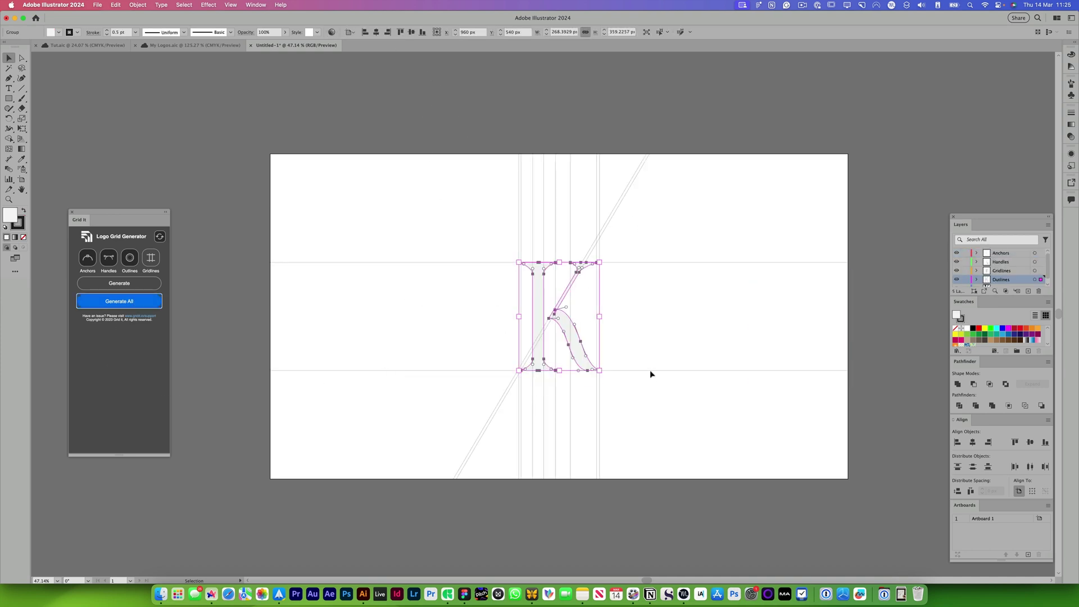
key("z")
left_click(643, 284)
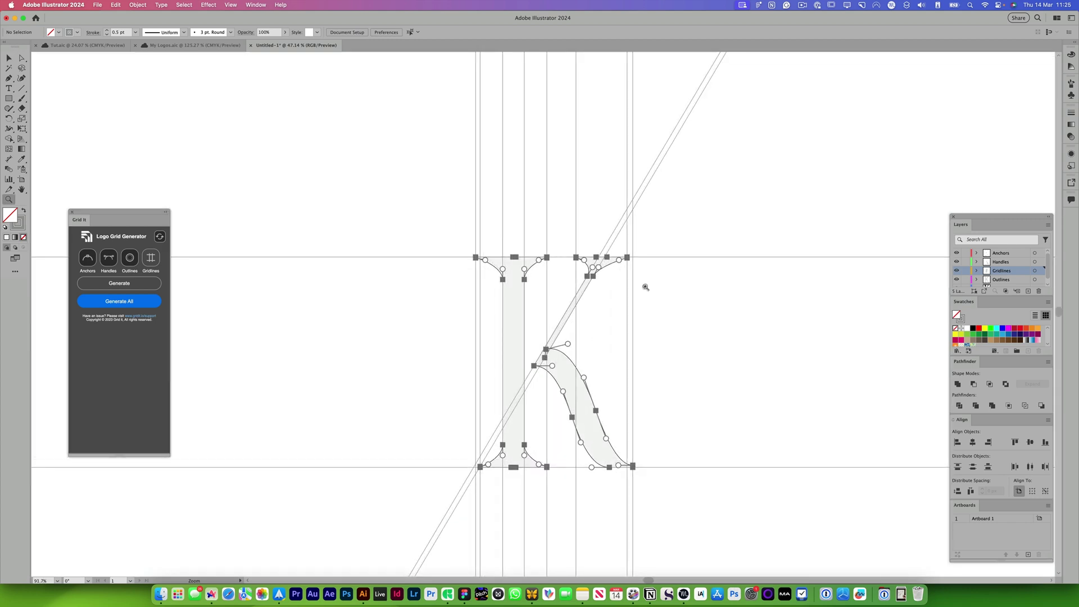
left_click(672, 315)
left_click_drag(680, 336, 531, 289)
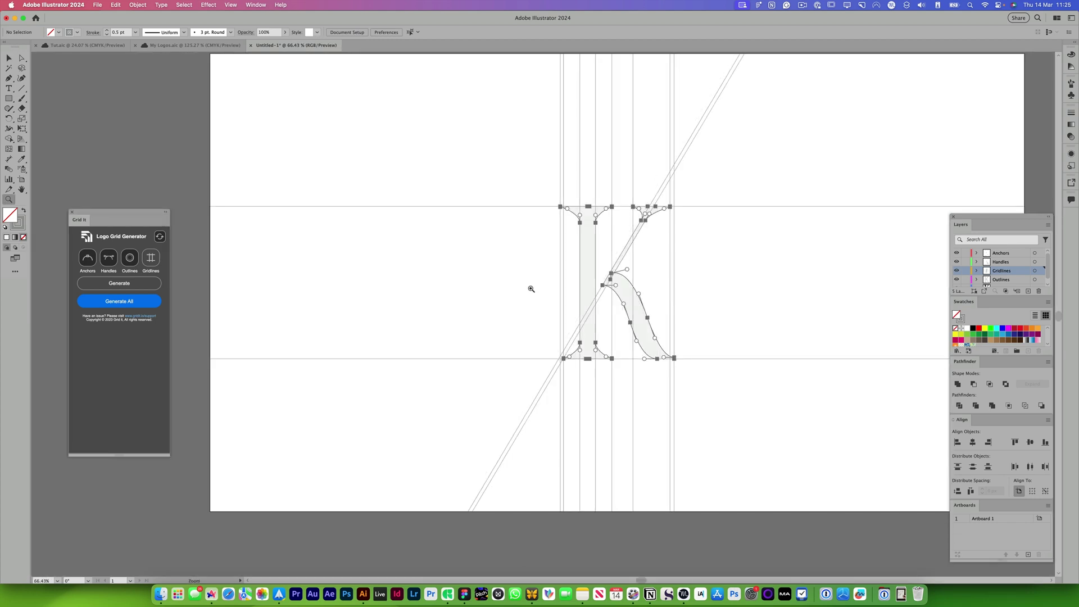
left_click_drag(638, 318, 682, 346)
key("super+0")
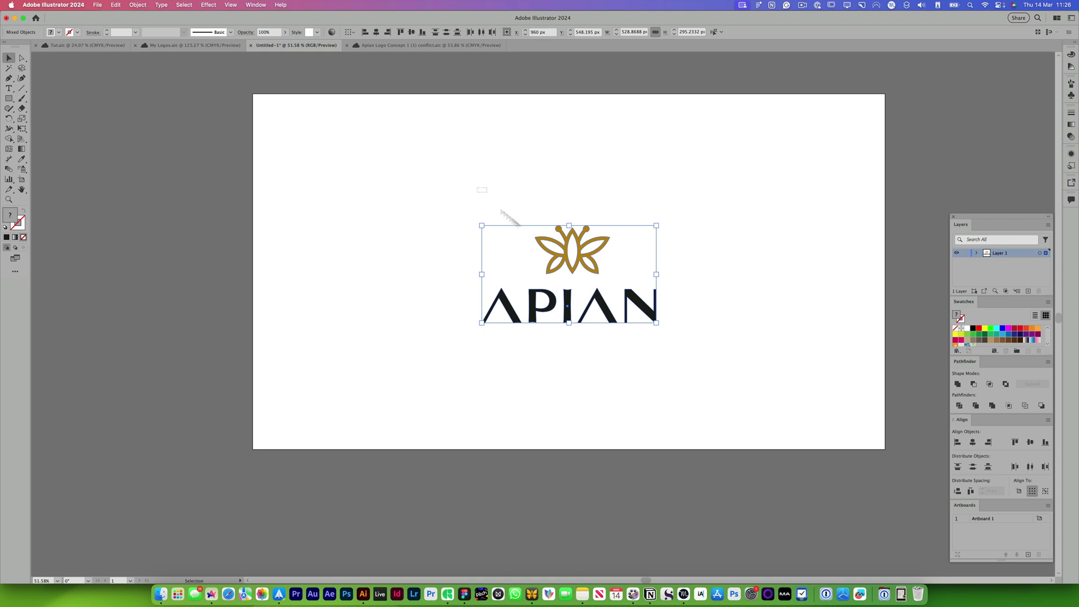
Open Logo Package Express 3 and set the full APIAN logo as its Logo component
left_click(247, 5)
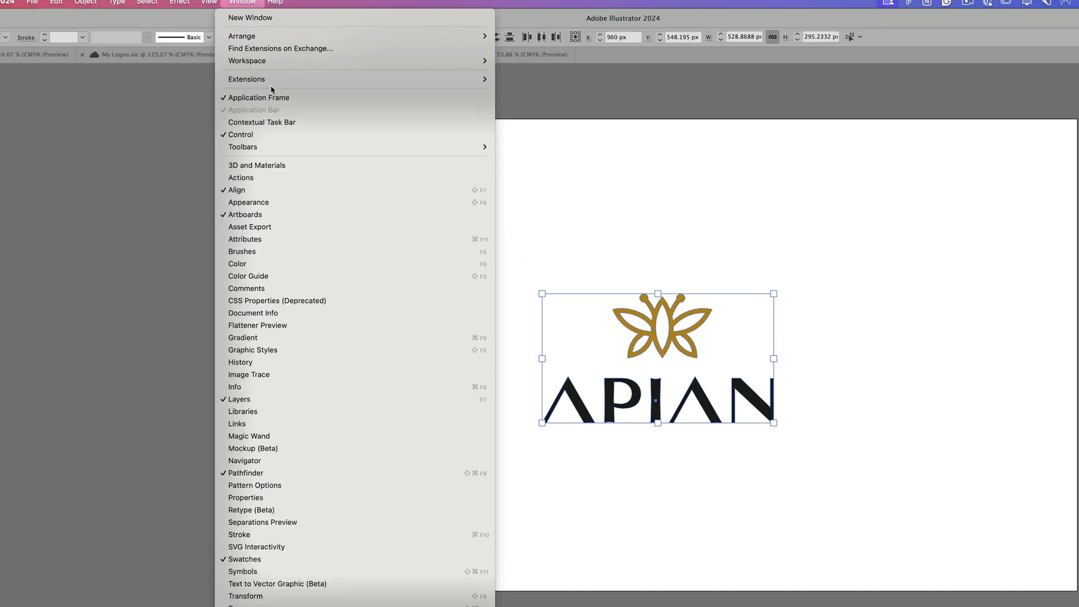
mouse_move(278, 65)
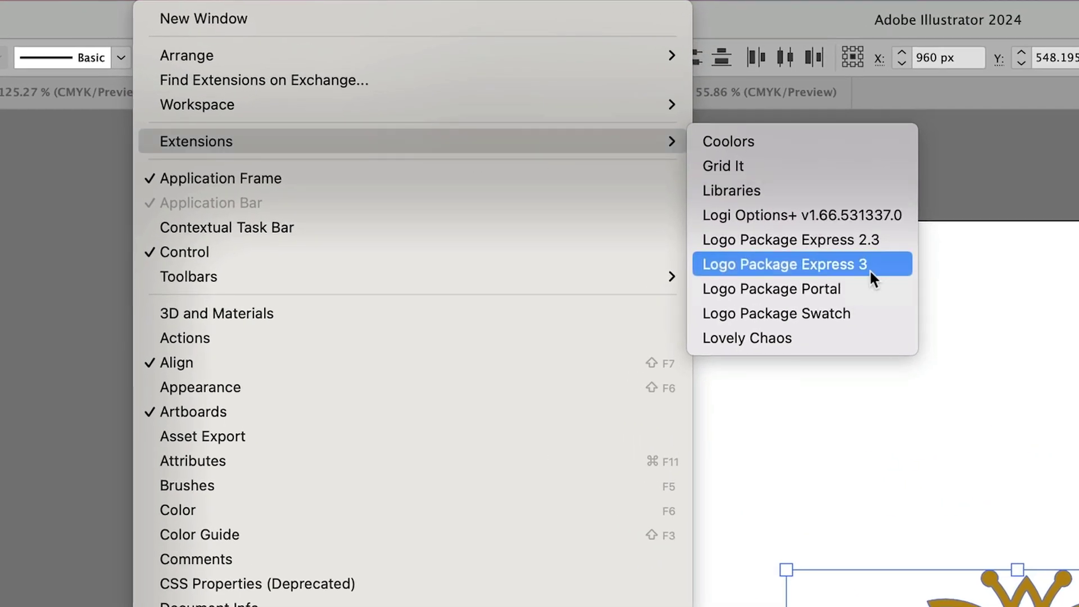
left_click(851, 260)
left_click_drag(790, 310, 259, 296)
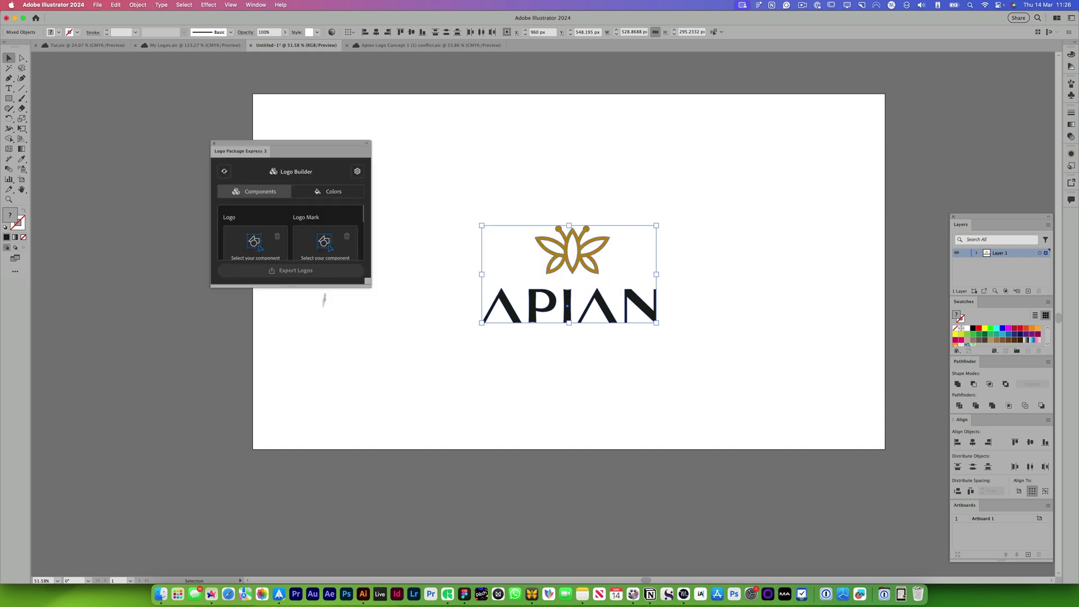
left_click_drag(298, 592, 296, 606)
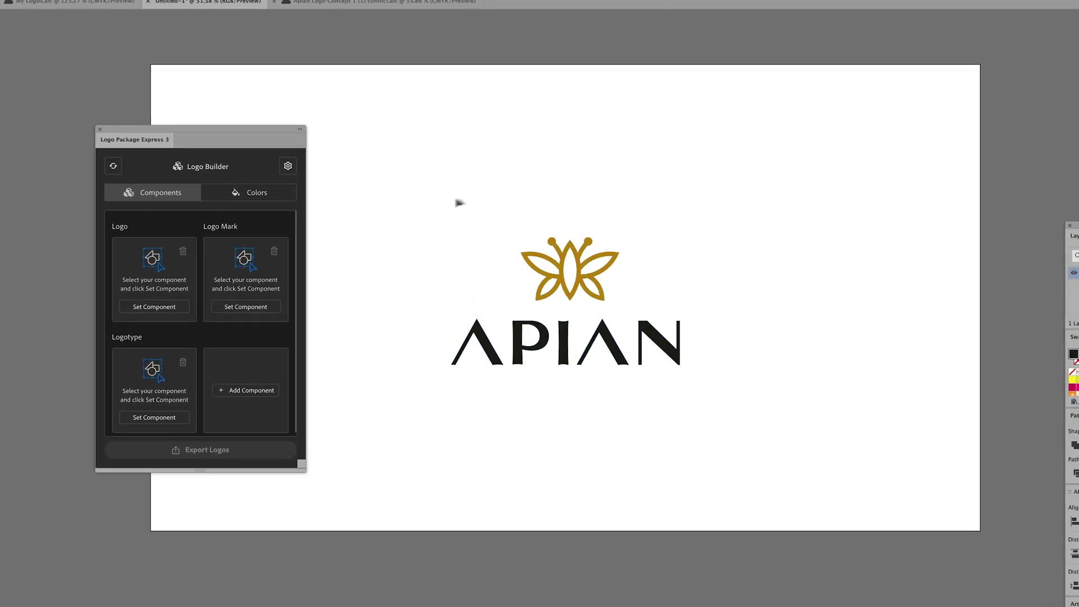
left_click(145, 317)
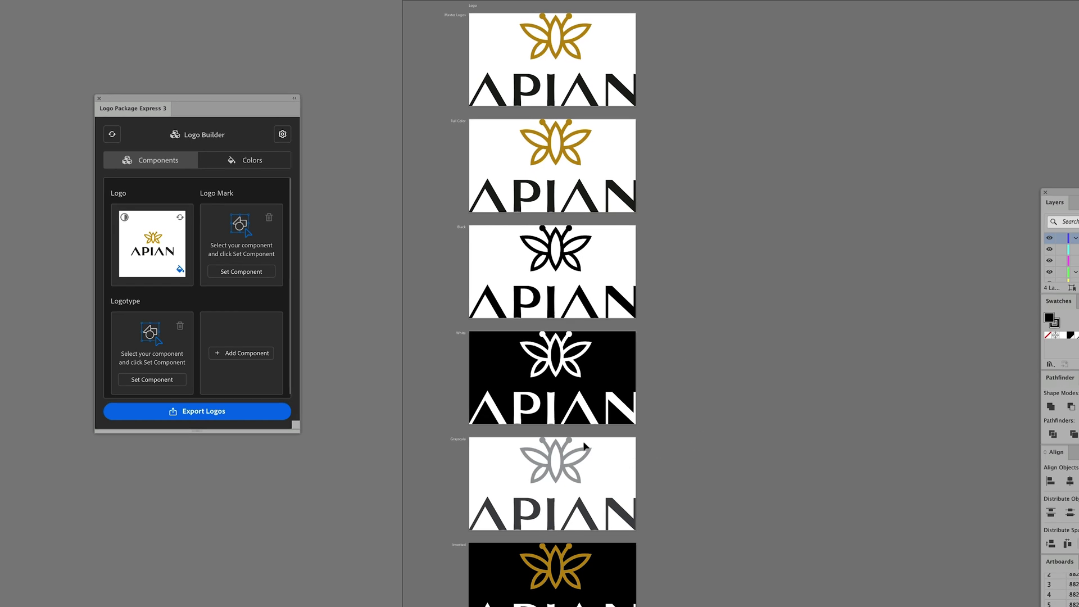
Set the butterfly mark as the Icon component and the APIAN wordmark as the Logotype
left_click(566, 39)
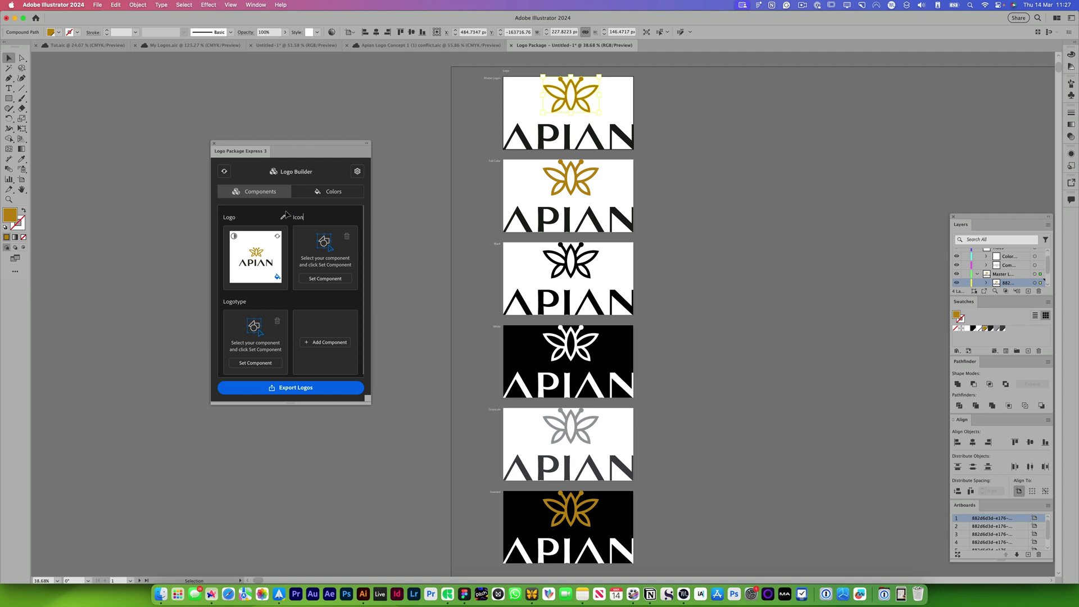
left_click(339, 280)
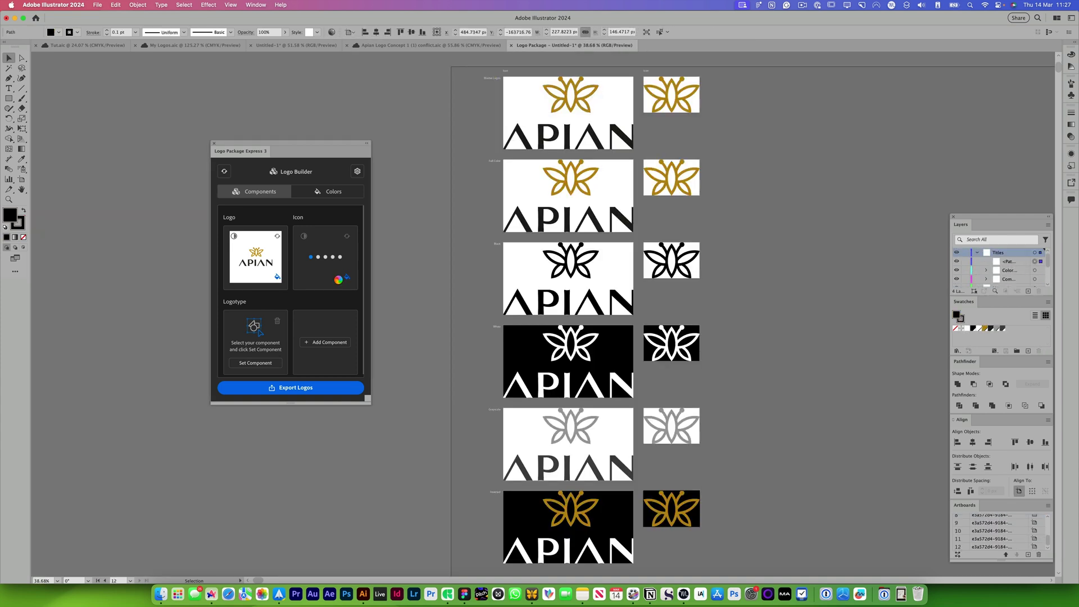
left_click(568, 144)
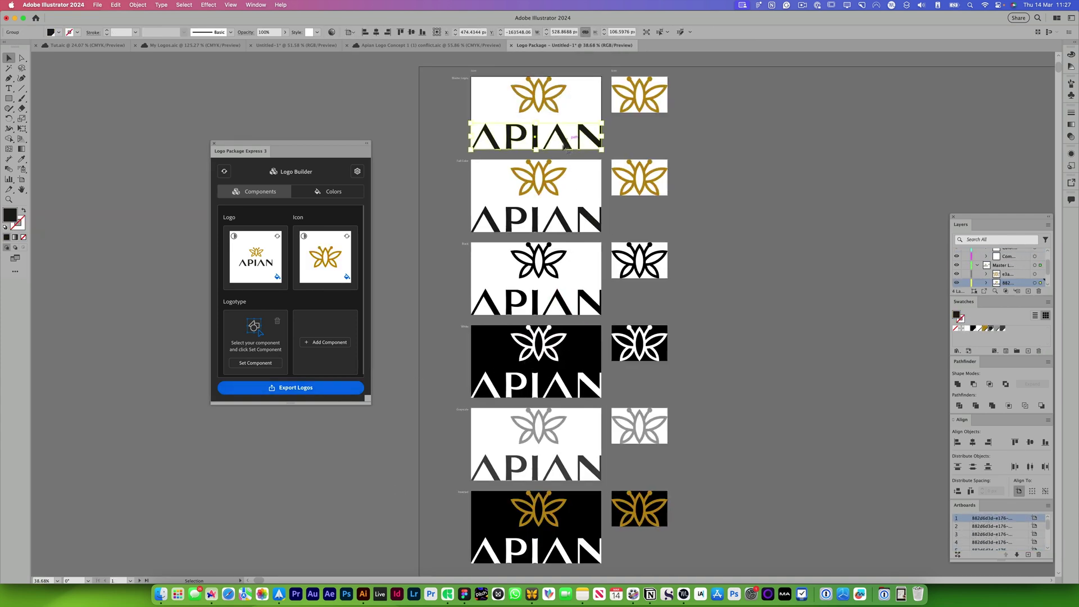
left_click(259, 363)
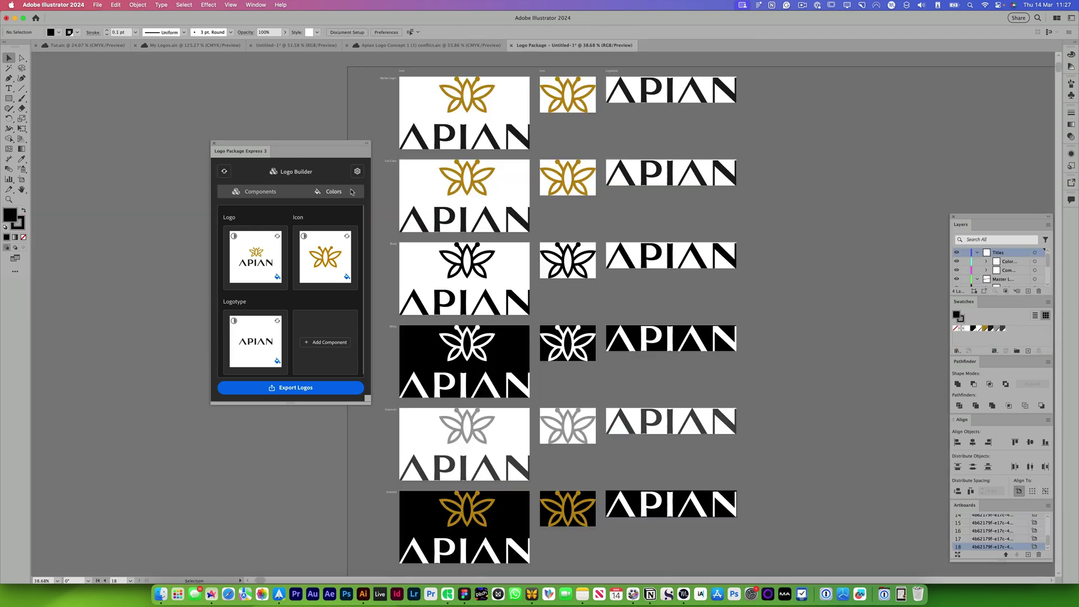
left_click(352, 192)
Set the logo padding to 60 pixels on all sides and export the logo package
left_click(357, 172)
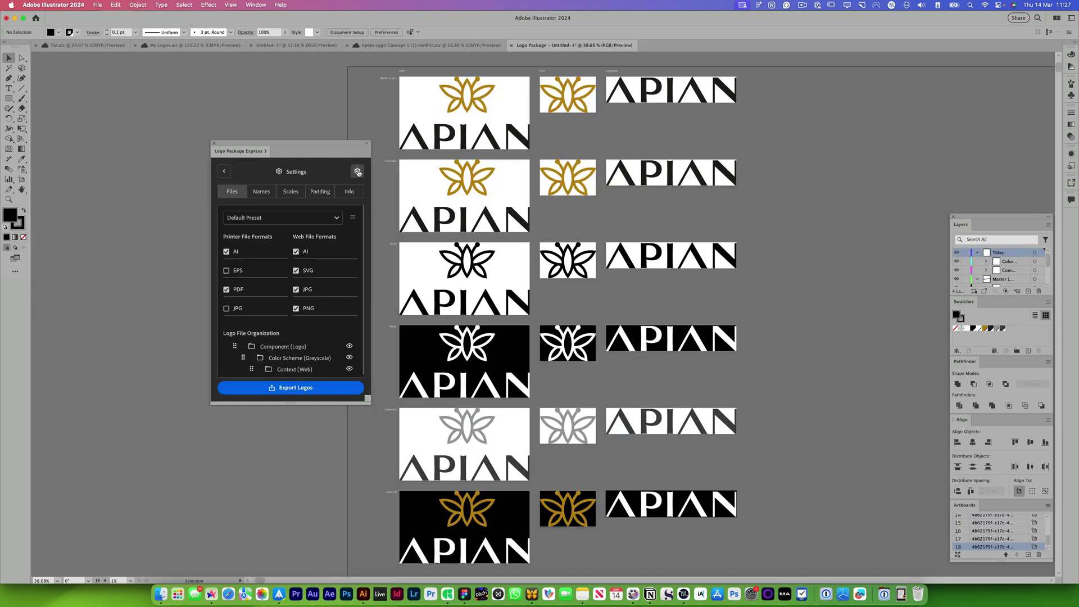
left_click(319, 191)
left_click(302, 256)
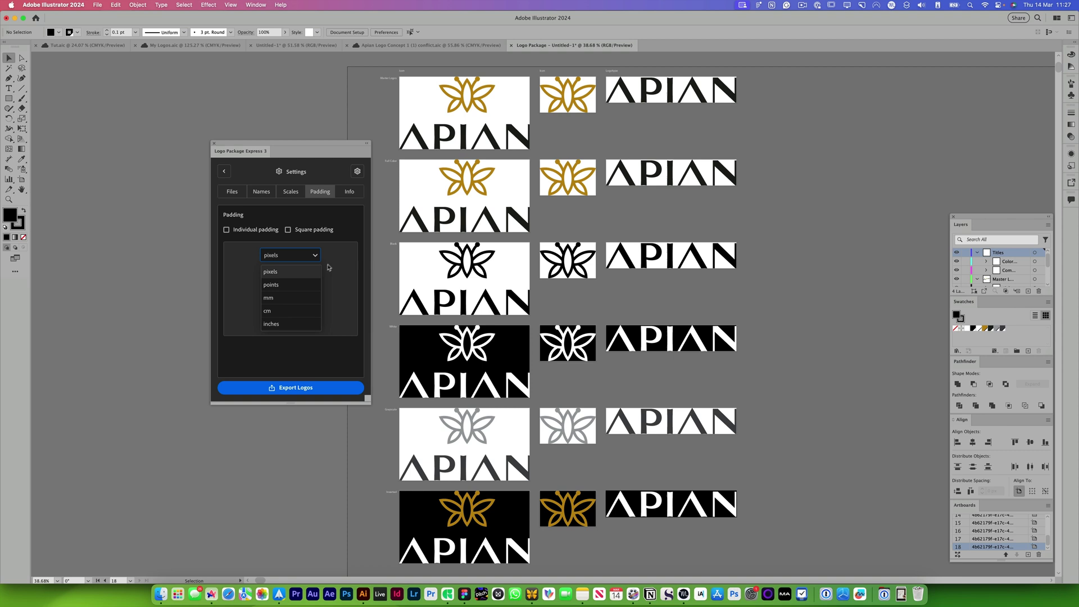
left_click(289, 281)
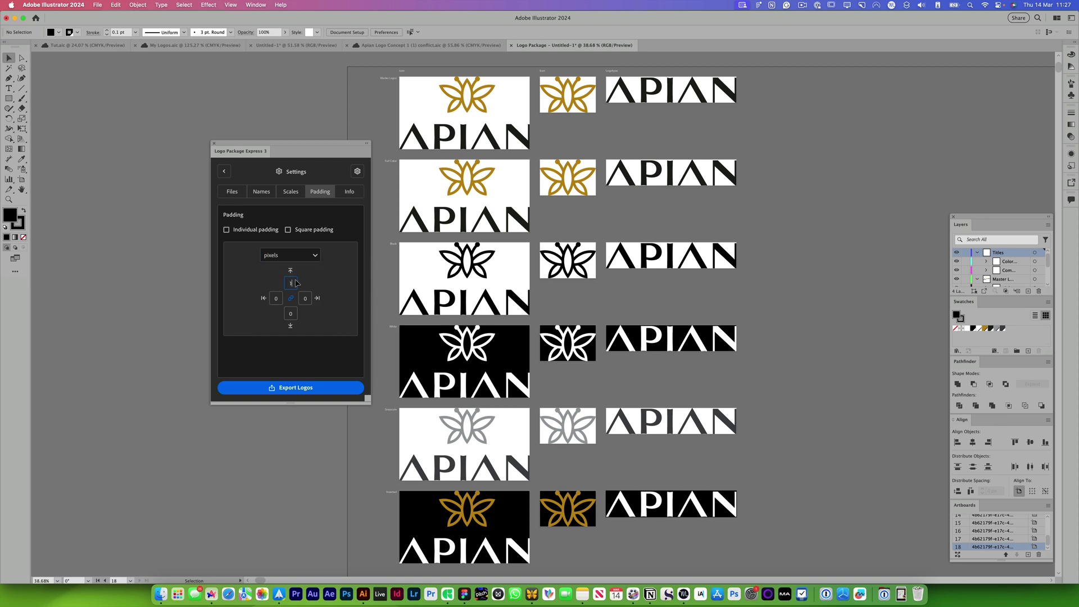
type("150")
key("Return")
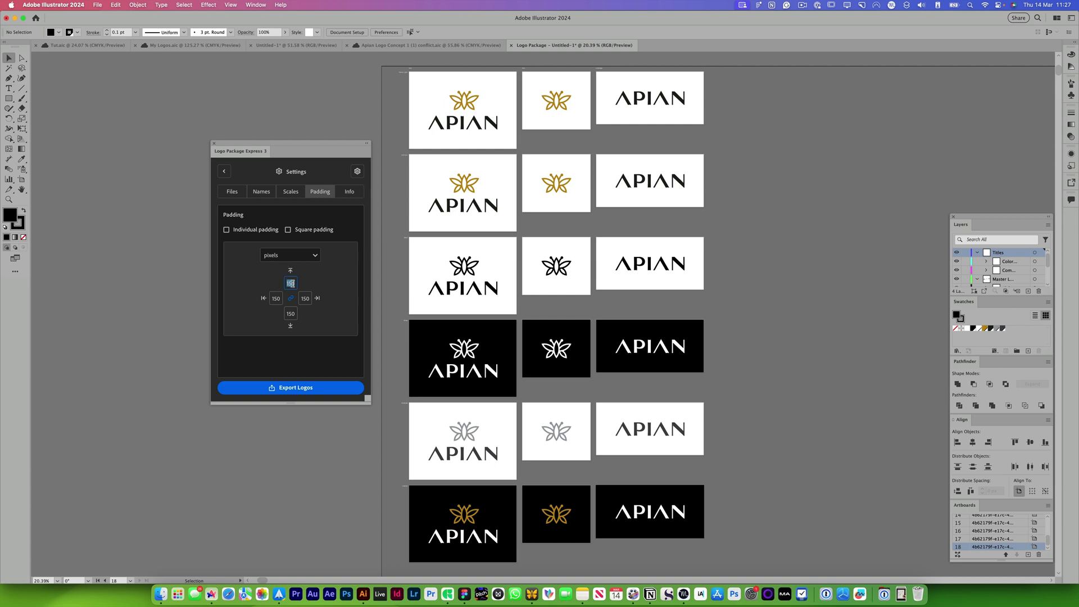
type("60")
key("Return")
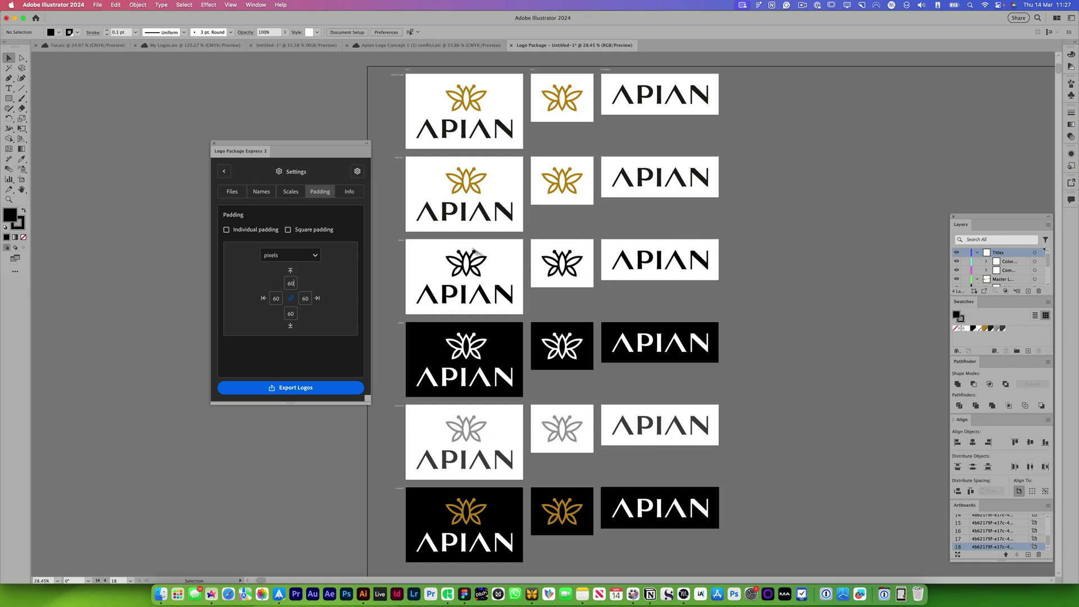
left_click(295, 387)
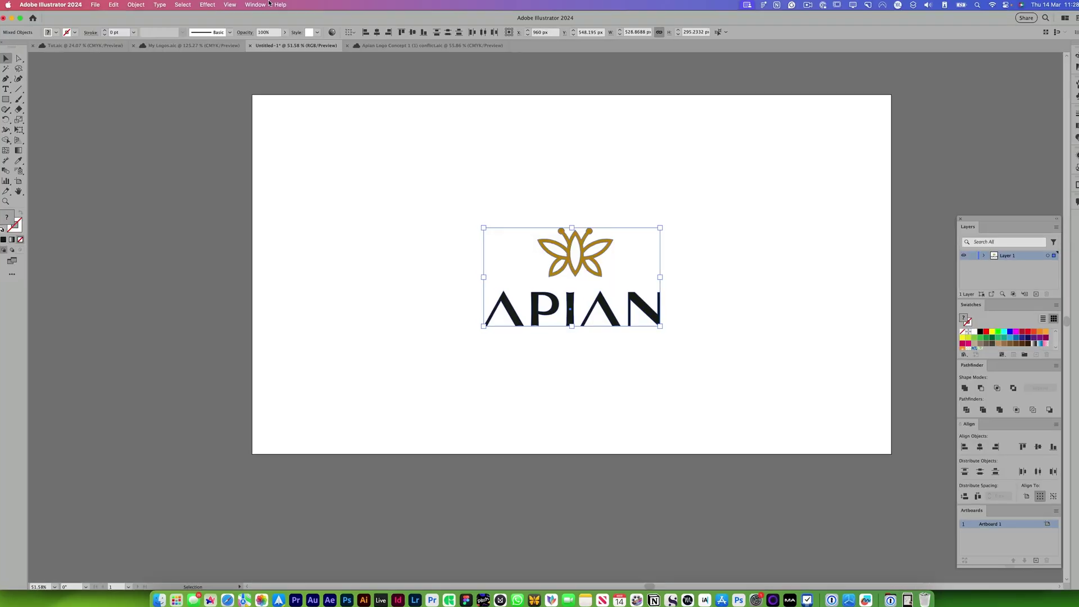
Open the Logo Package Swatch extension and name the new project 'Apian Way'
left_click(233, 7)
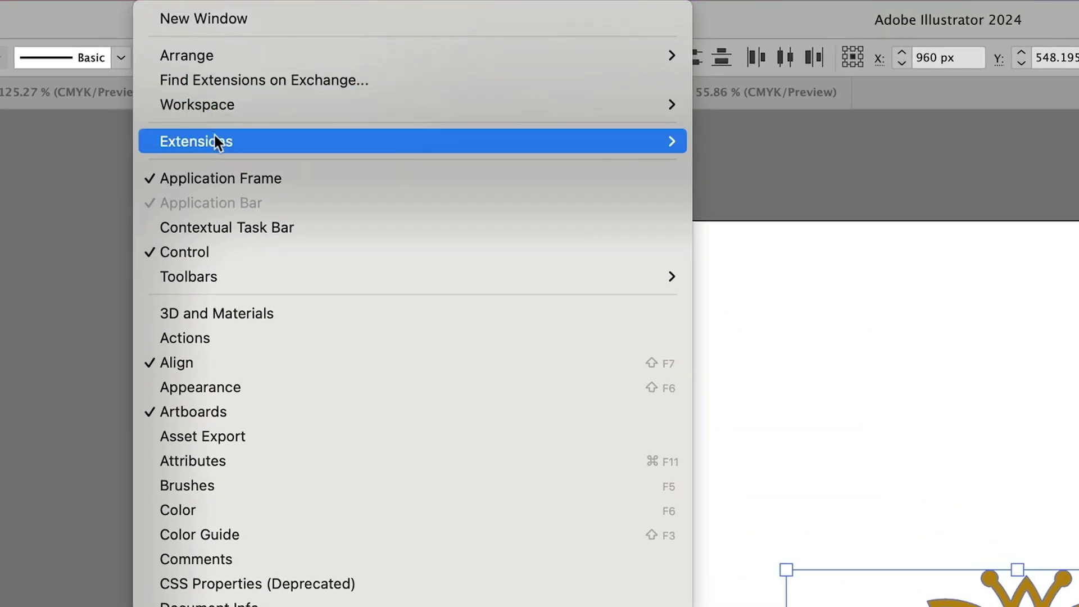
mouse_move(217, 140)
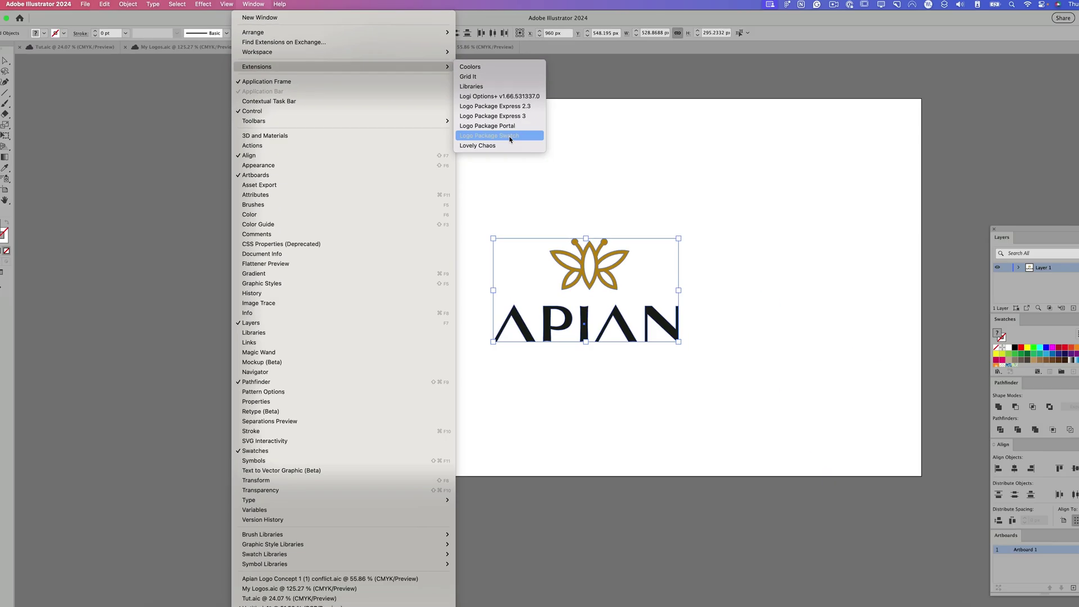
left_click(510, 139)
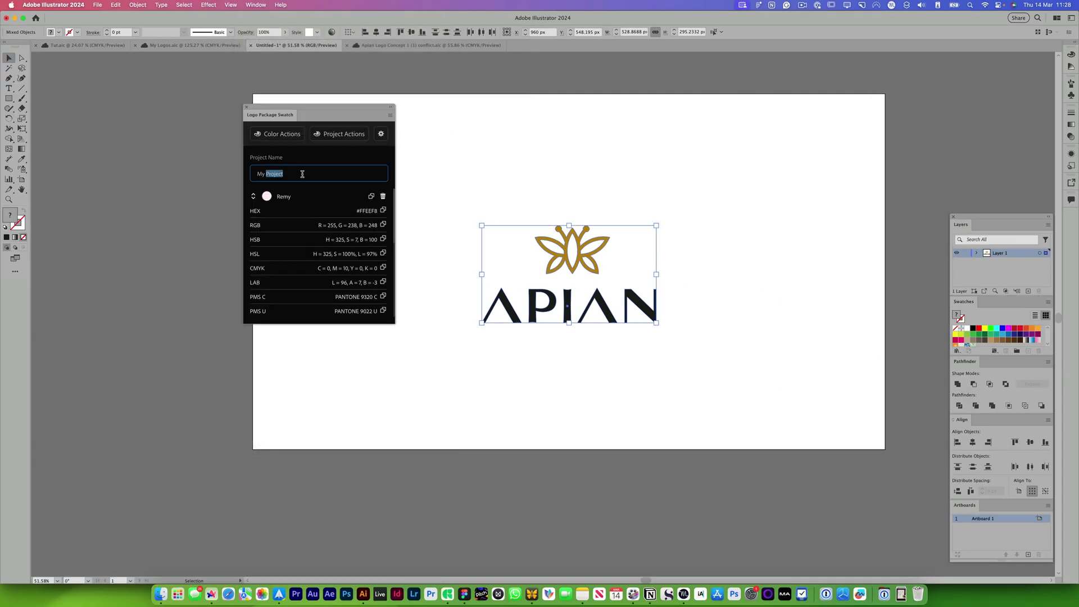
type("Apian")
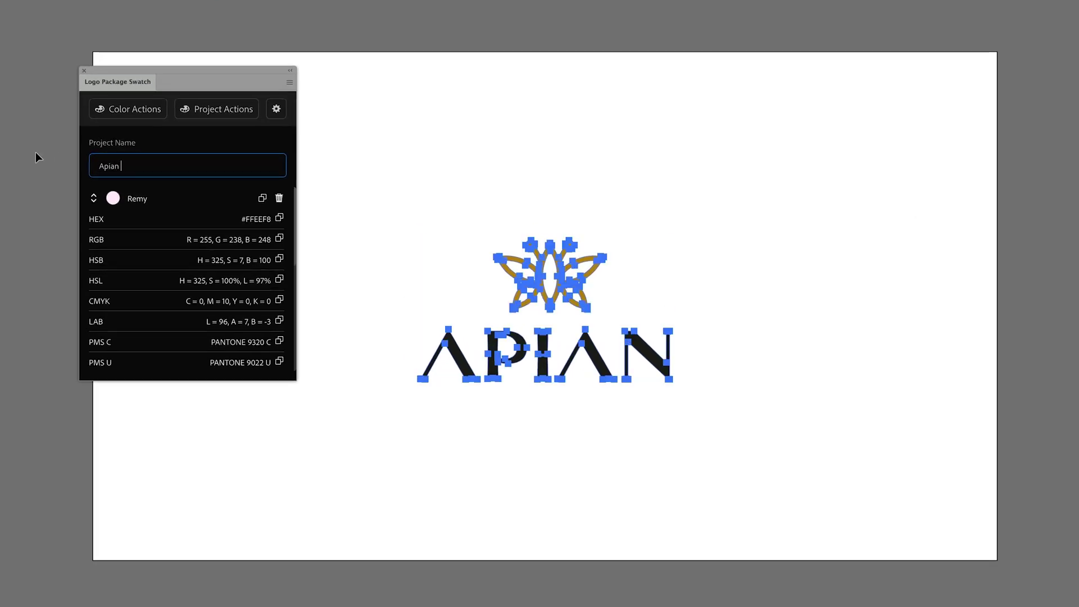
Add the logo's Hot Toddy and Rangoon Green colours and view Hot Toddy's #BE890D, PANTONE 125 C codes
left_click(282, 135)
left_click(154, 141)
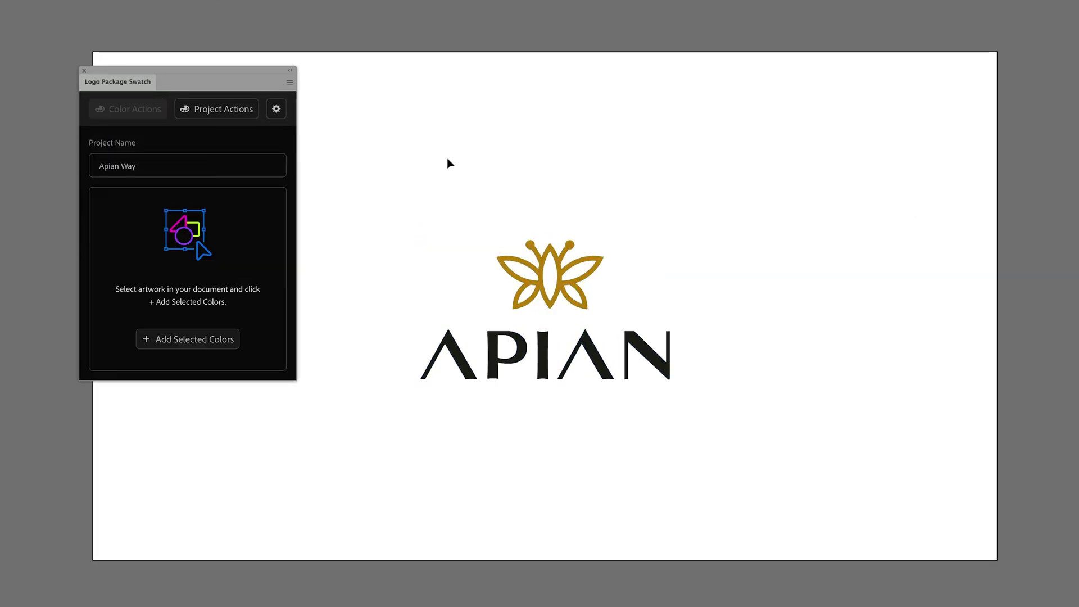
left_click_drag(448, 163, 943, 492)
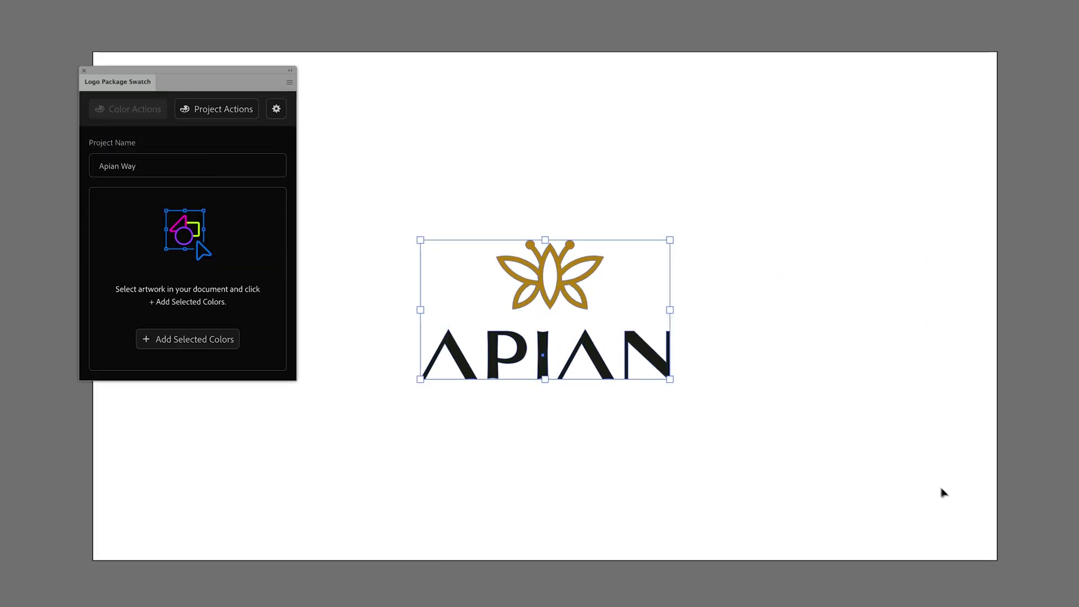
left_click(200, 340)
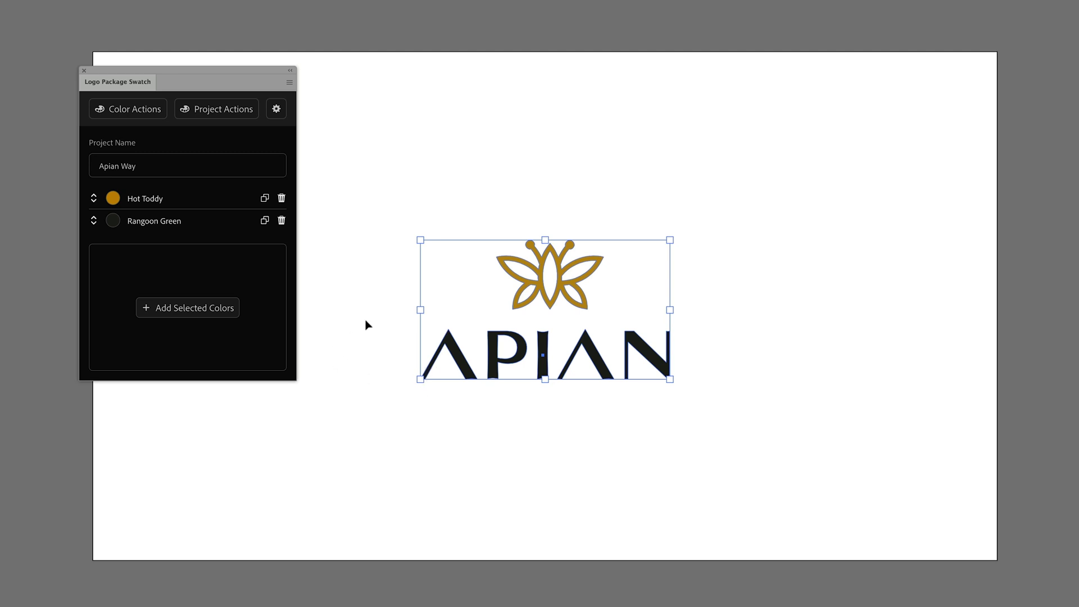
left_click(166, 198)
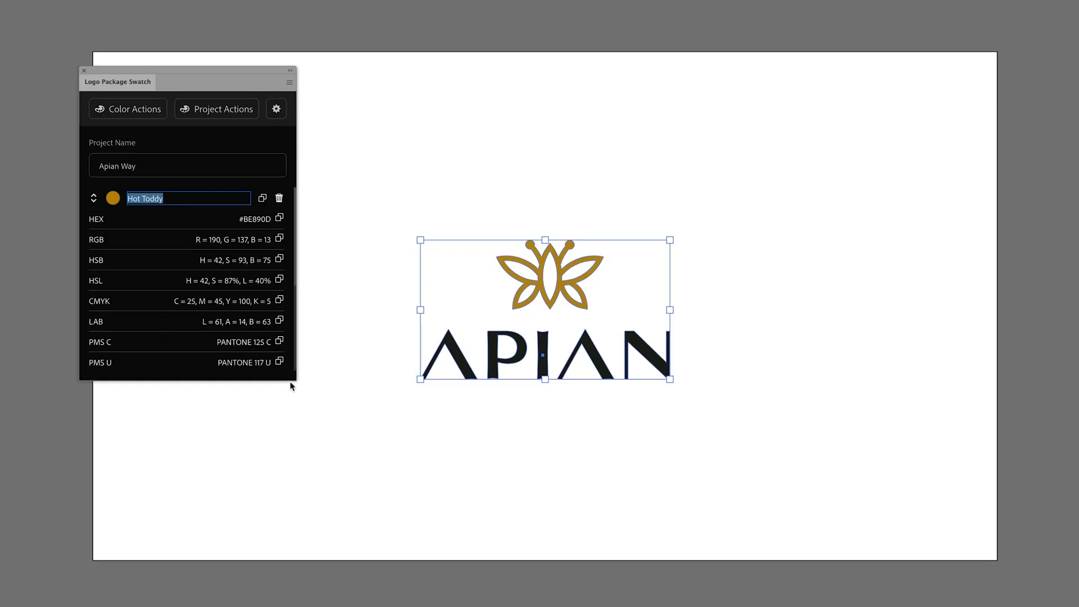
scroll(251, 313, "down", 2)
scroll(260, 308, "up", 2)
Make and preview the Apian Way.pdf colour sheet, then return to Illustrator
left_click(234, 116)
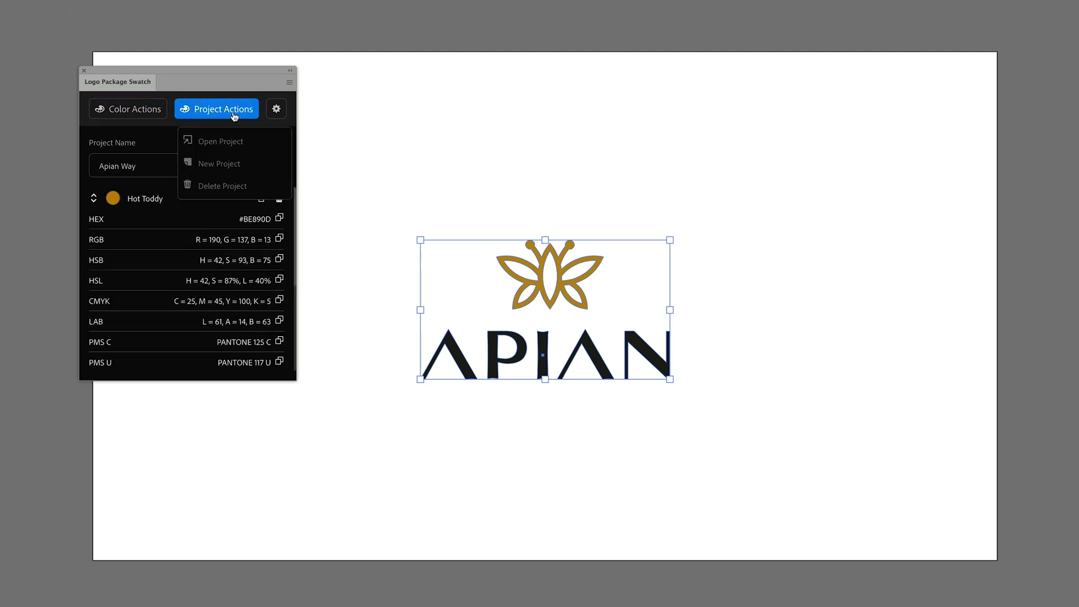
left_click(116, 109)
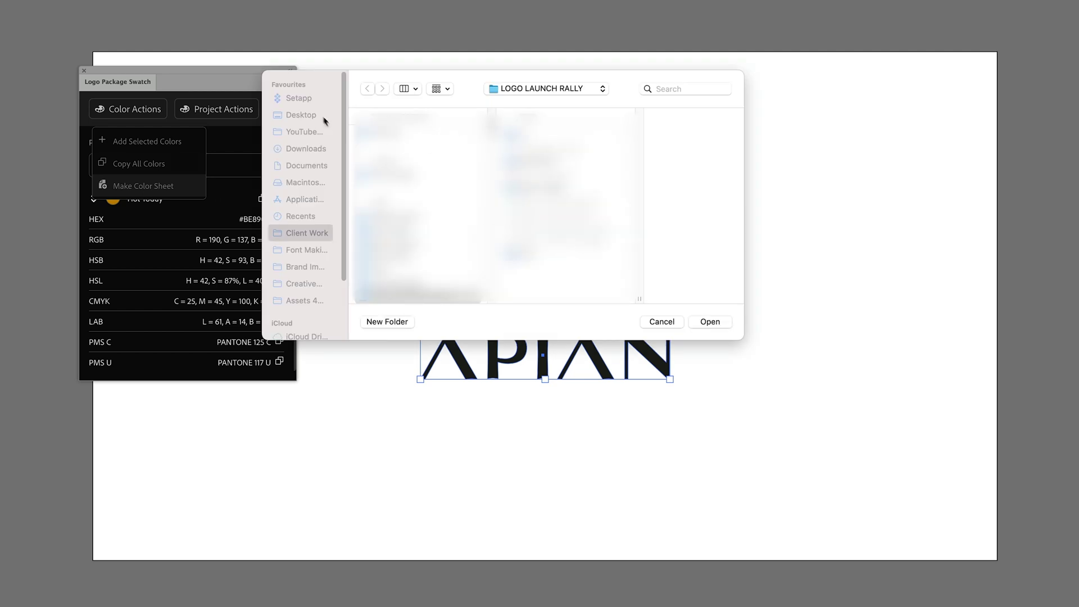
left_click(323, 116)
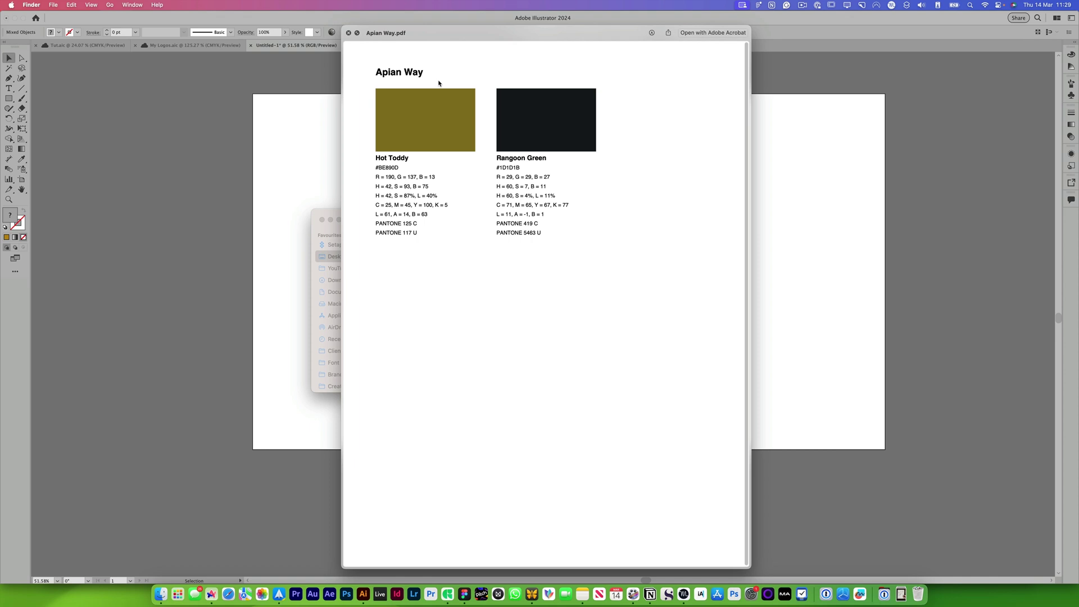
key("space")
key("super+Tab")
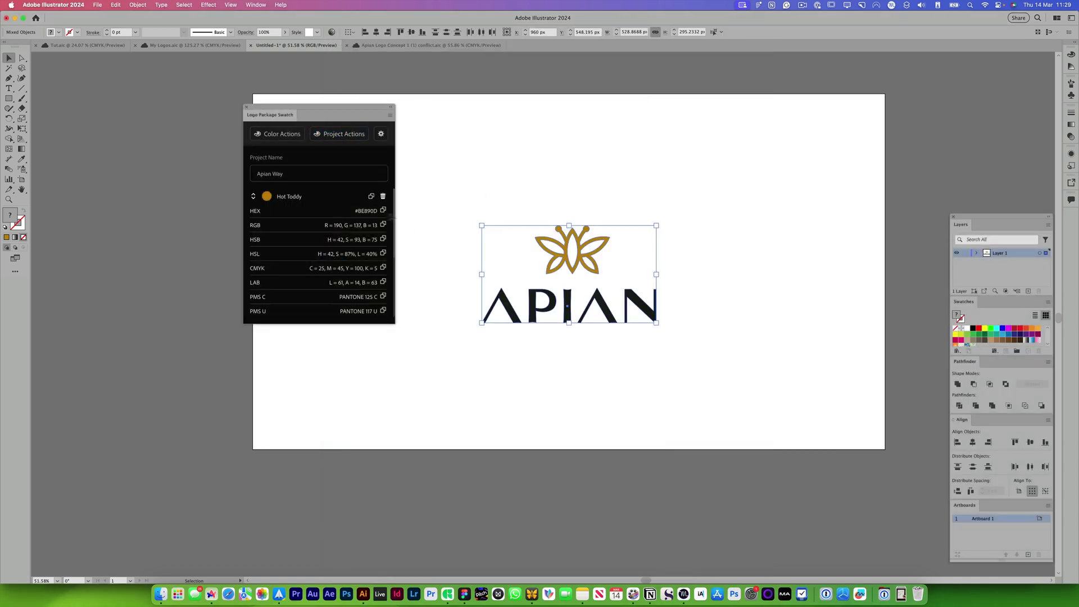
Place all Hot Toddy and Rangoon Green values as text and move it beside the logo
left_click(382, 211)
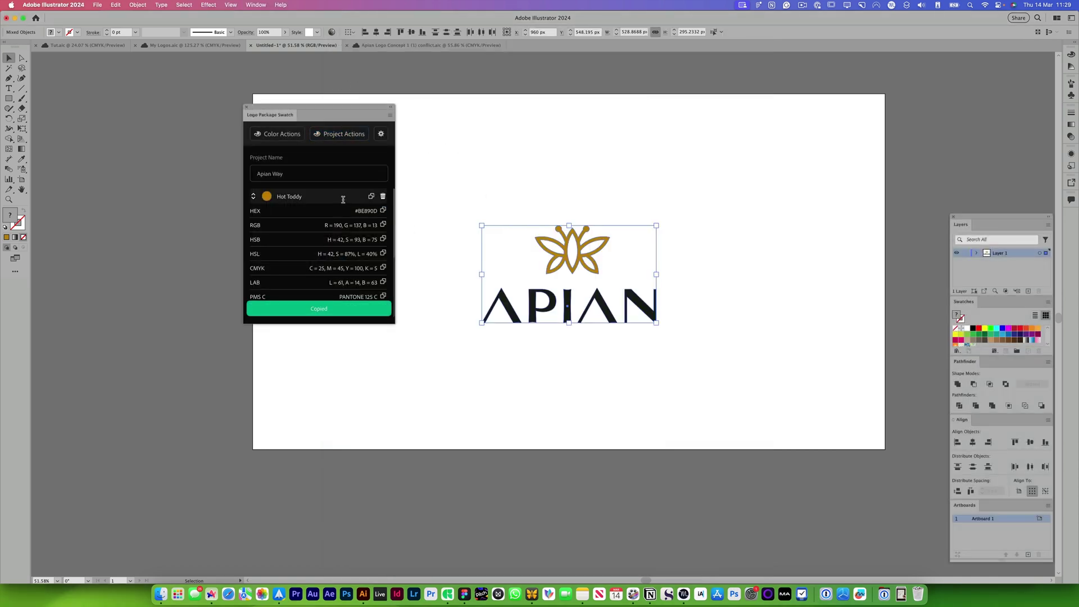
left_click(303, 133)
left_click(295, 174)
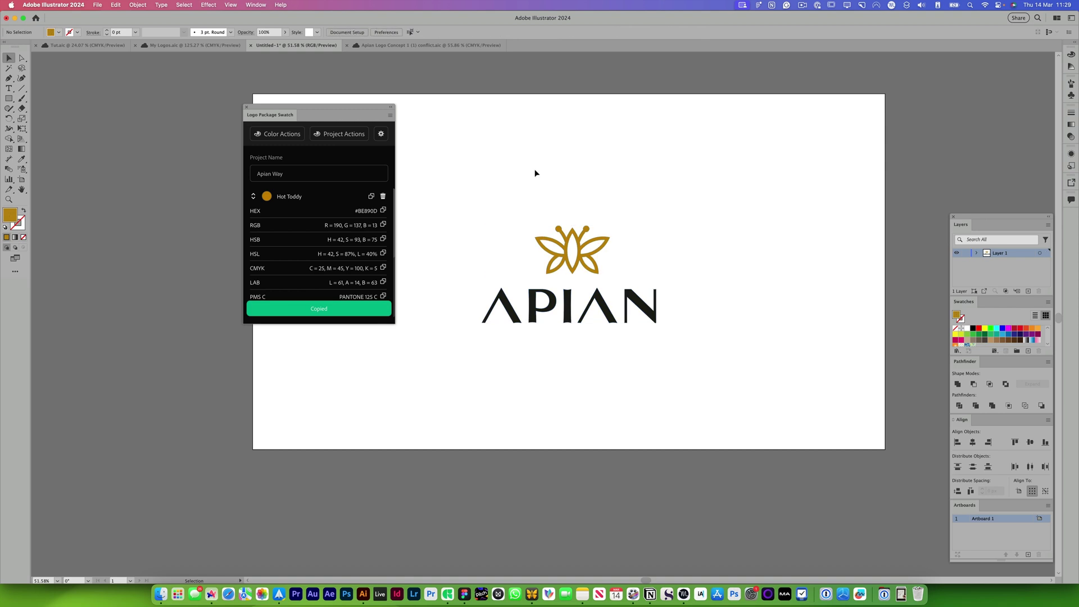
left_click(562, 312)
left_click_drag(715, 332, 737, 318)
scroll(830, 277, "up", 10)
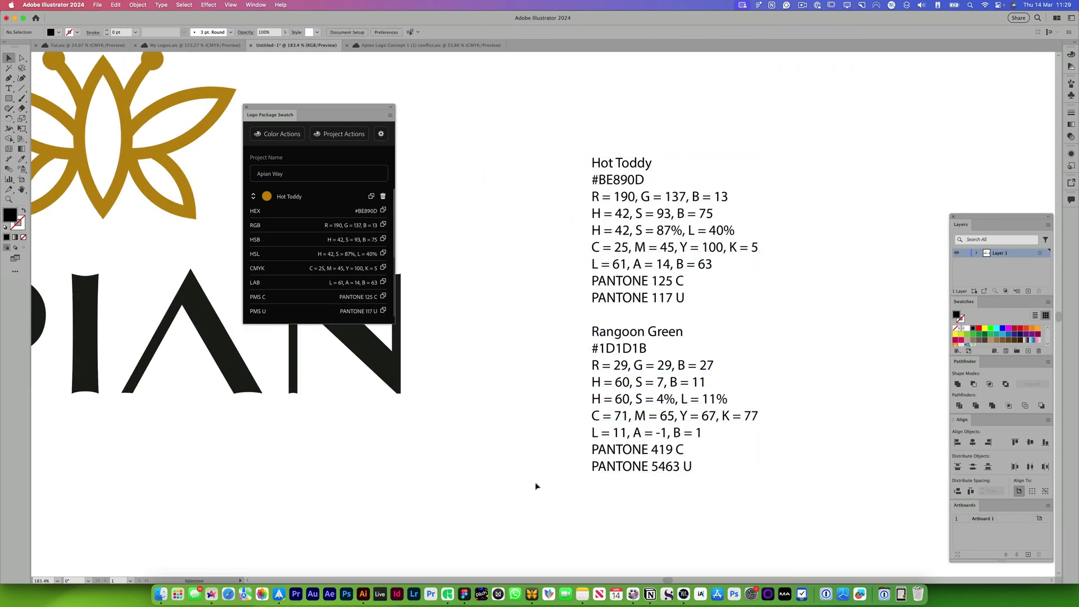
scroll(803, 356, "down", 10)
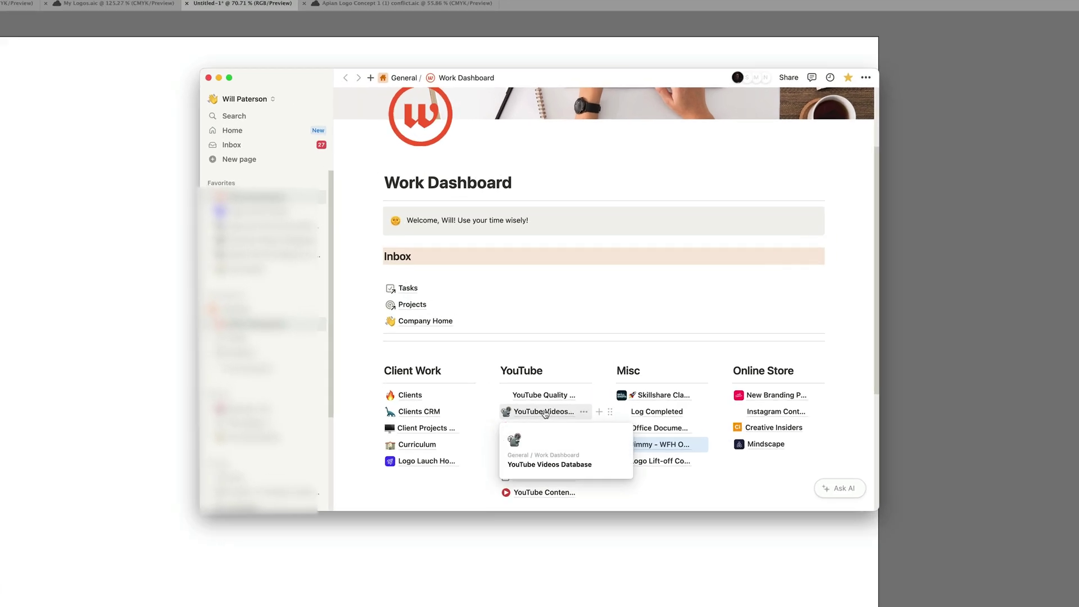
Open the YouTube Videos Database board from the Work Dashboard in the Notion sidebar
left_click(520, 422)
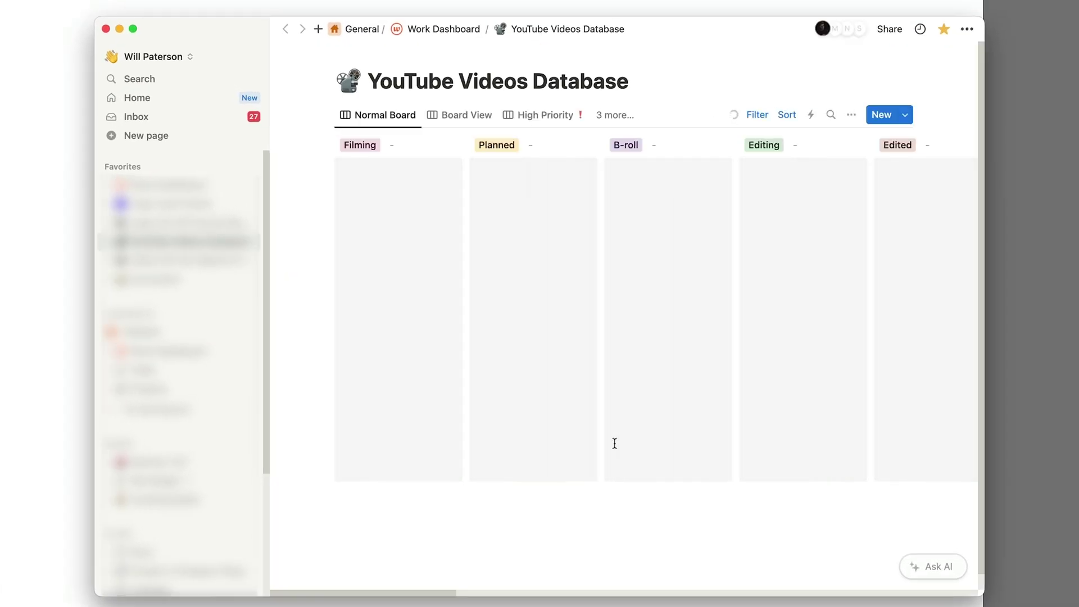